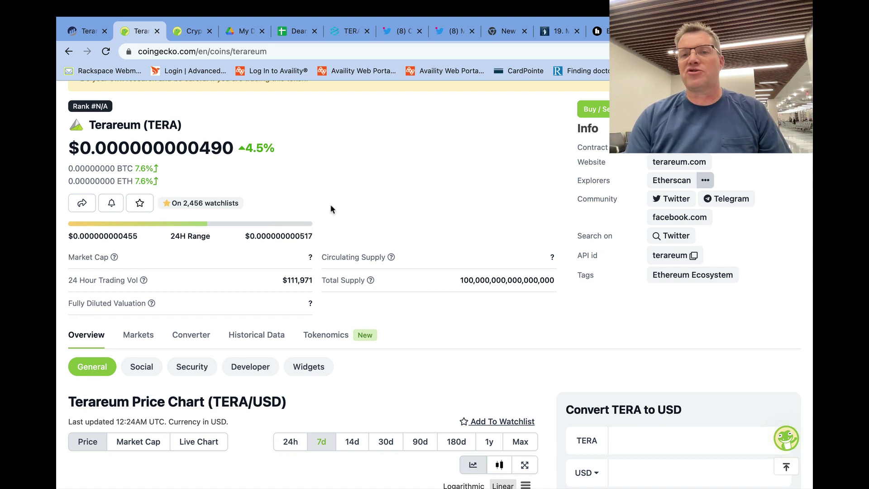
scroll(374, 249, down, 3)
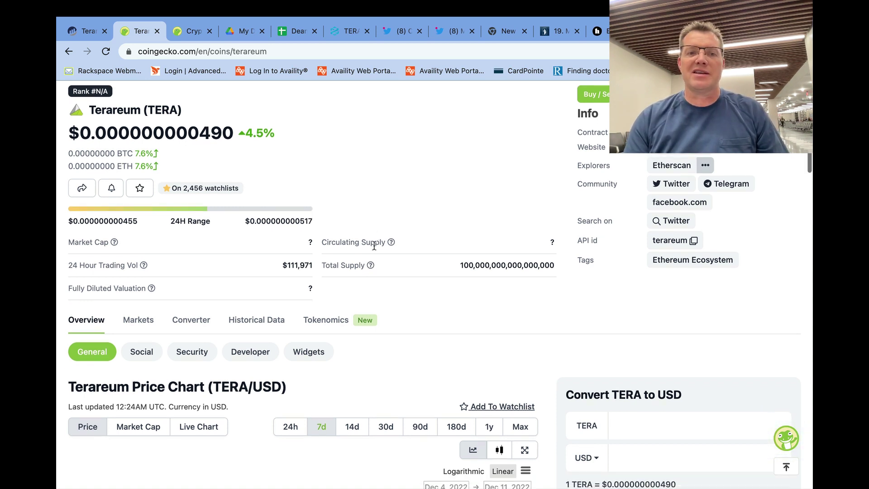
scroll(374, 250, down, 5)
scroll(374, 249, up, 1)
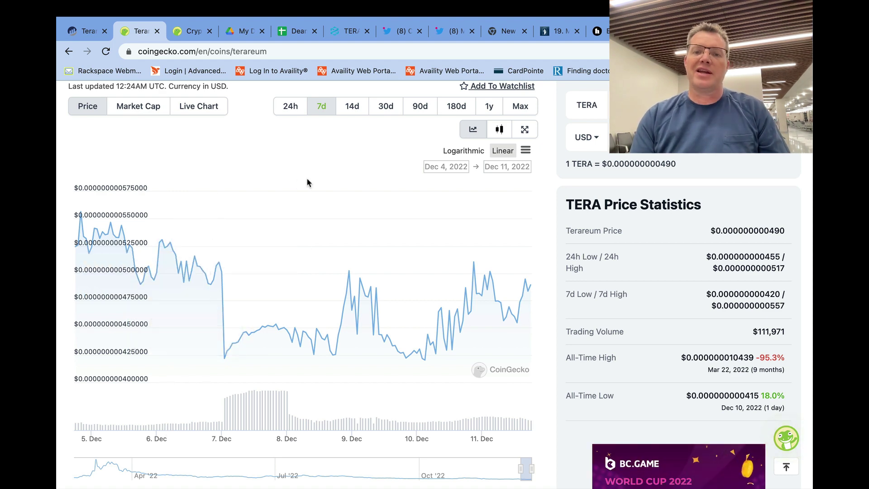
scroll(303, 177, up, 1)
scroll(303, 176, up, 2)
scroll(303, 177, up, 2)
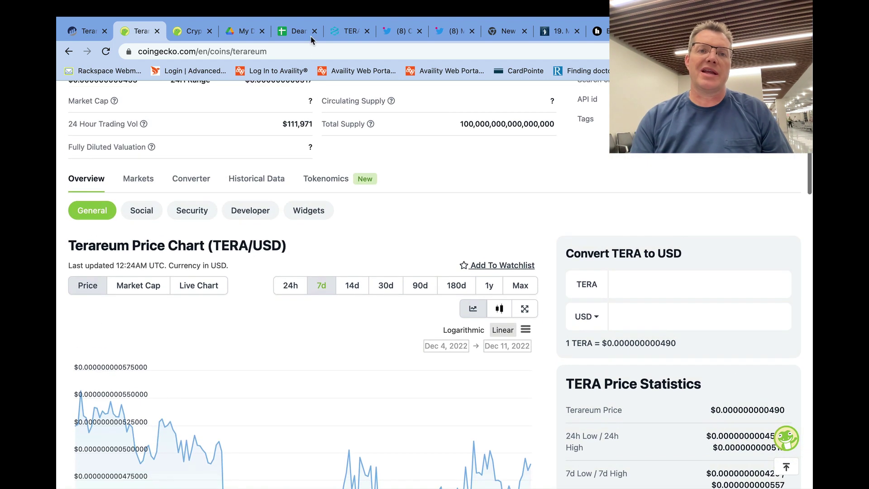
- Switch to the crypto tracker's Tera Fundamentals sheet to review weekly rows and burn figures
click(297, 31)
scroll(318, 252, left, 3)
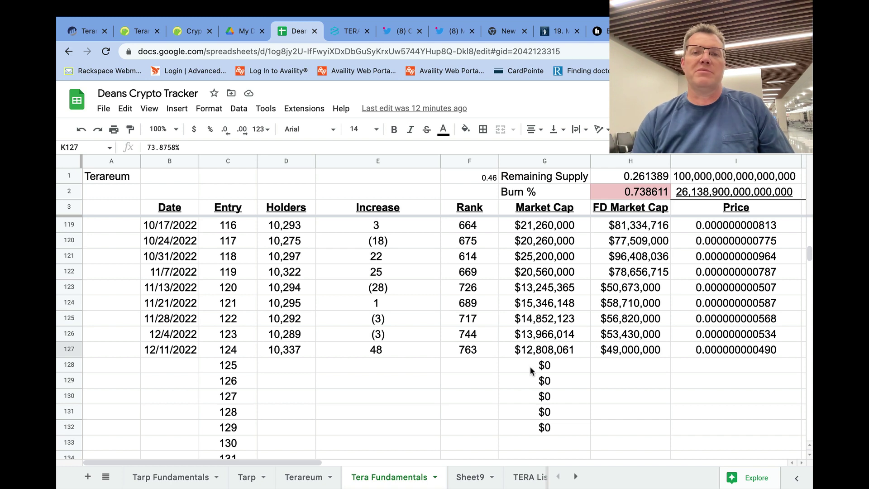
scroll(530, 366, right, 2)
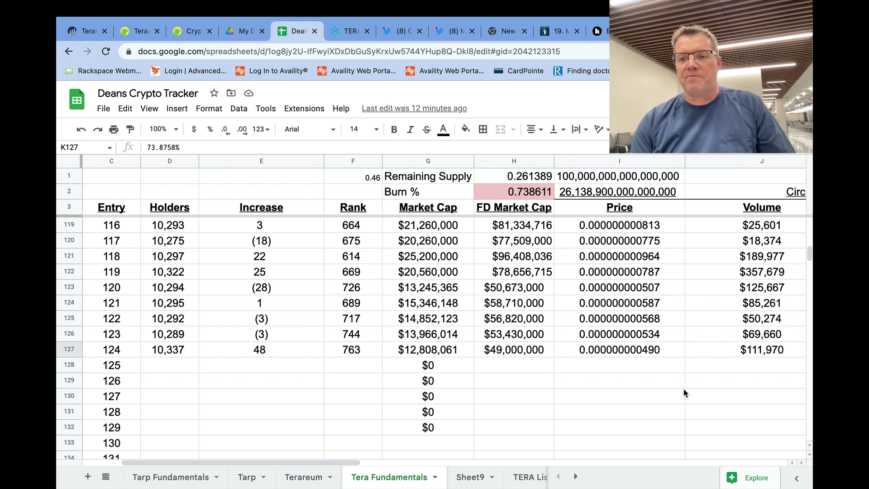
scroll(683, 388, right, 5)
scroll(683, 388, right, 1)
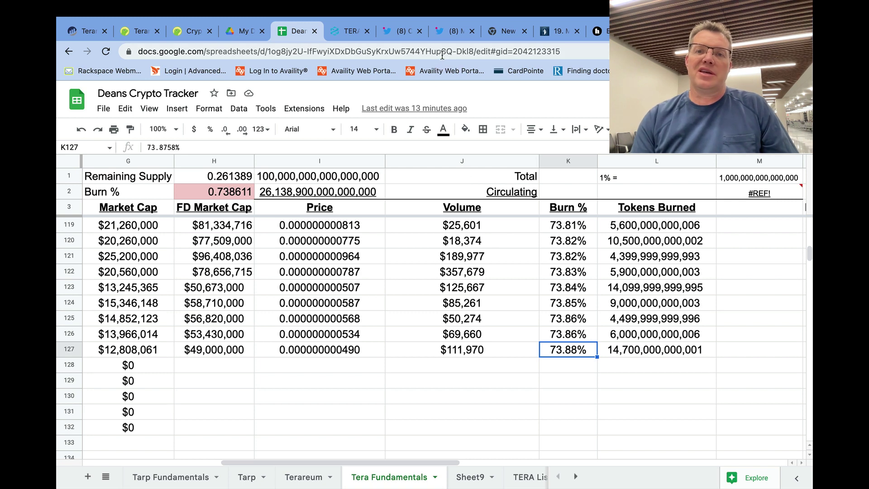
- Play the pinned tweet's Tera Exchange order-history demo video full screen
click(457, 31)
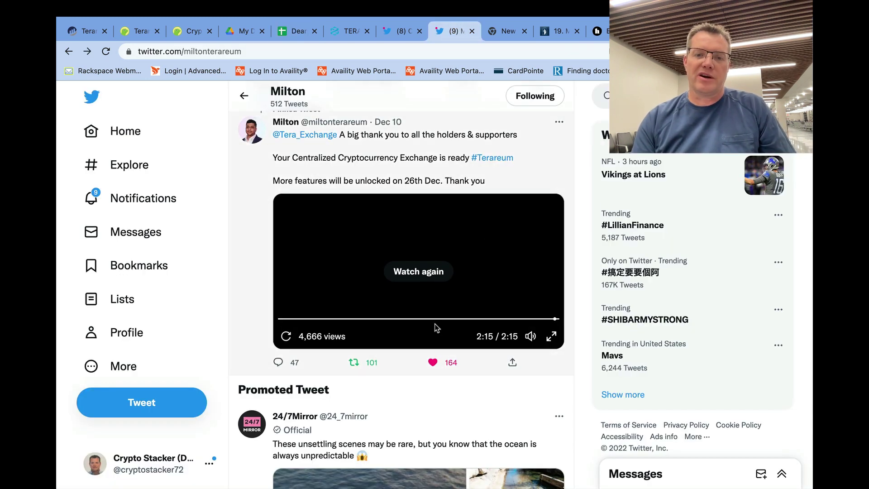
scroll(476, 236, up, 1)
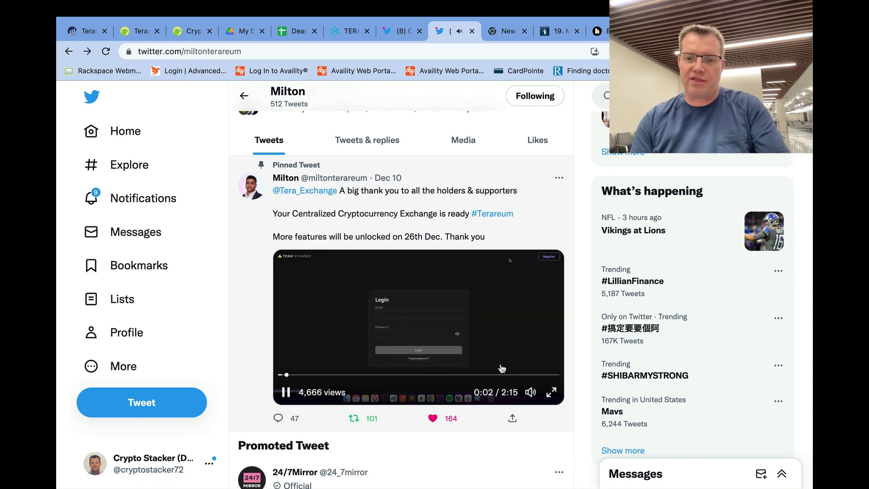
click(552, 392)
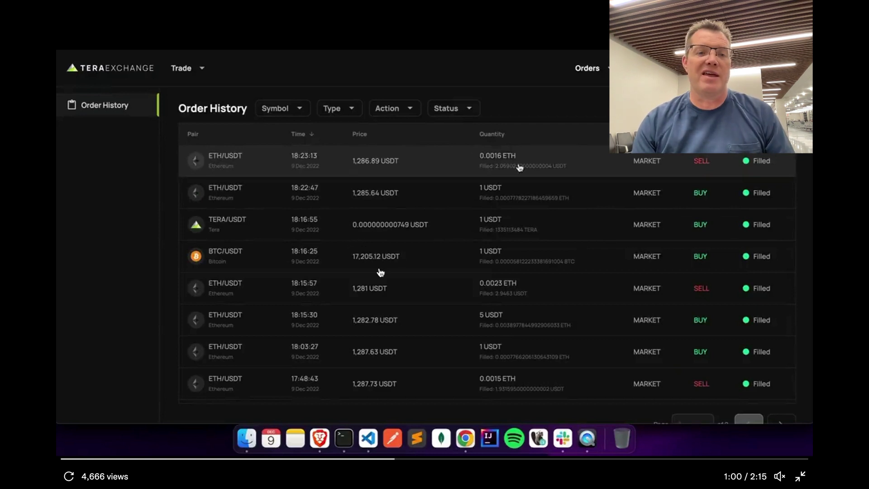
- Exit full screen, leaving the demo video stopped at 1:00 in the profile feed
click(800, 476)
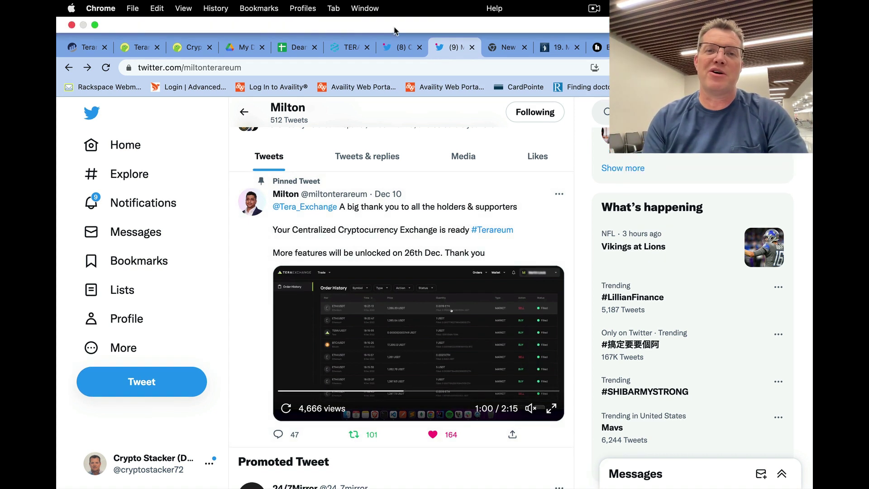
- Show the cryptostacker72 profile's Terareum Town Hall Space invite for Dec 13, 10:30 AM
click(405, 31)
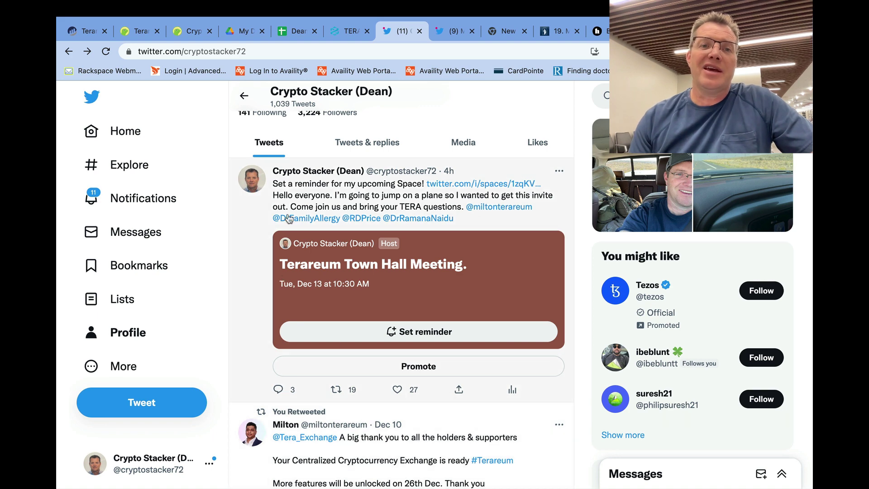
- Open the Deans Crypto Tracker's Terareum sheet, ending at the 12/11/2022 row
click(299, 32)
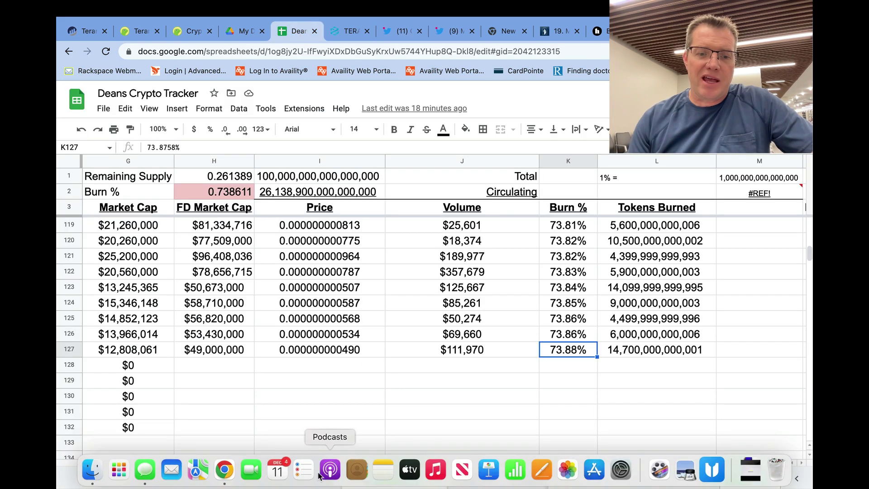
click(304, 478)
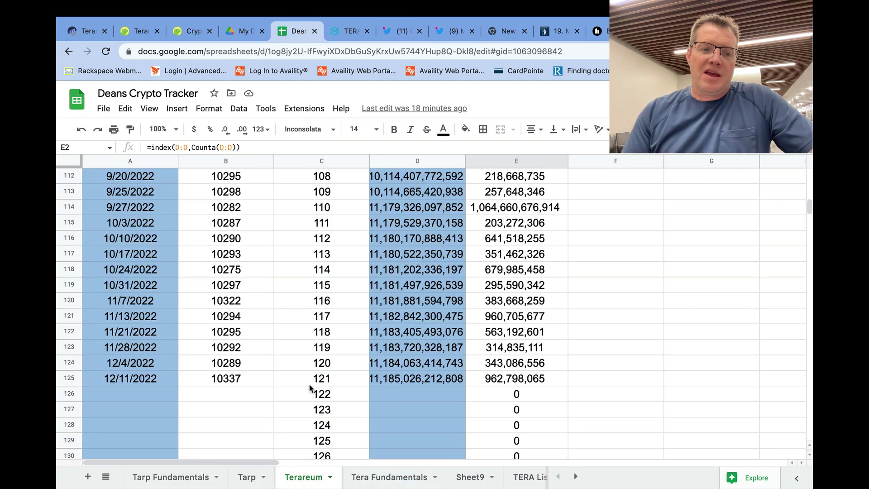
scroll(311, 388, down, 1)
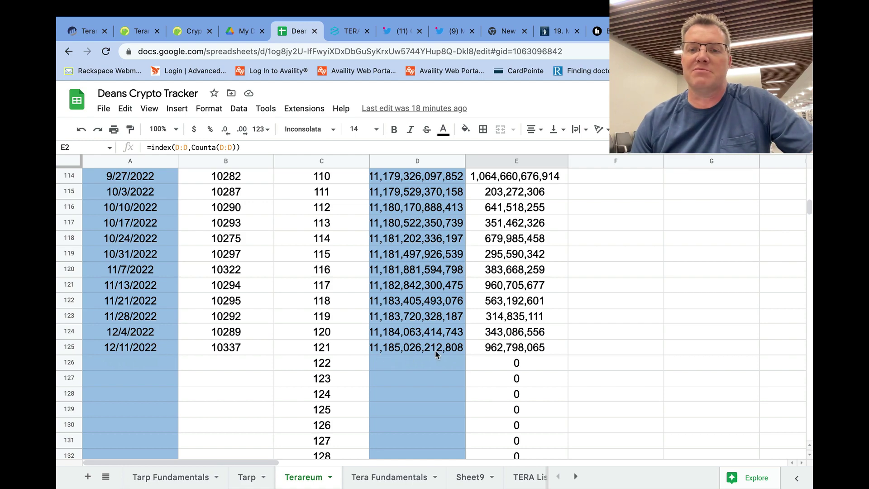
scroll(615, 330, up, 1)
scroll(616, 330, up, 5)
scroll(616, 330, up, 15)
scroll(616, 329, up, 7)
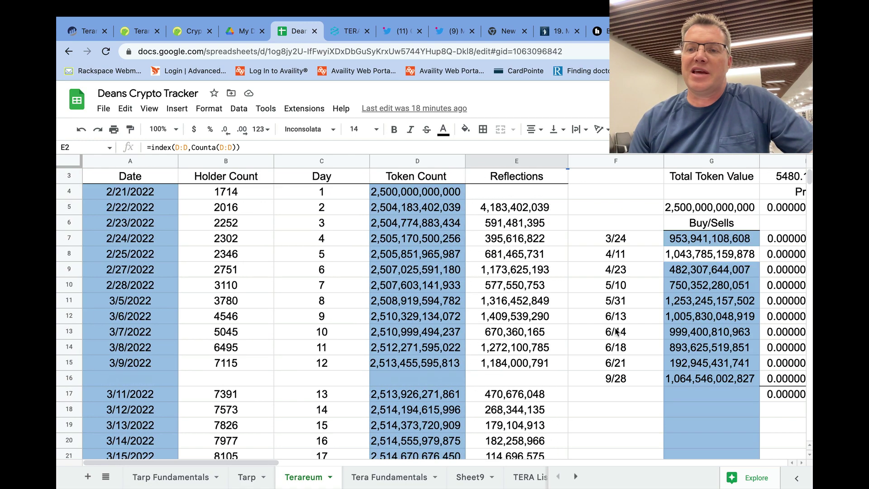
scroll(615, 331, up, 1)
scroll(615, 332, right, 3)
scroll(616, 331, left, 2)
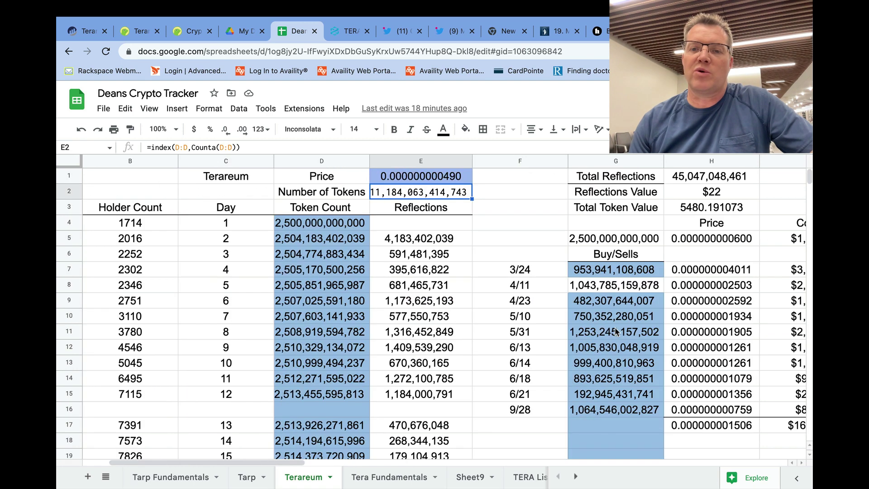